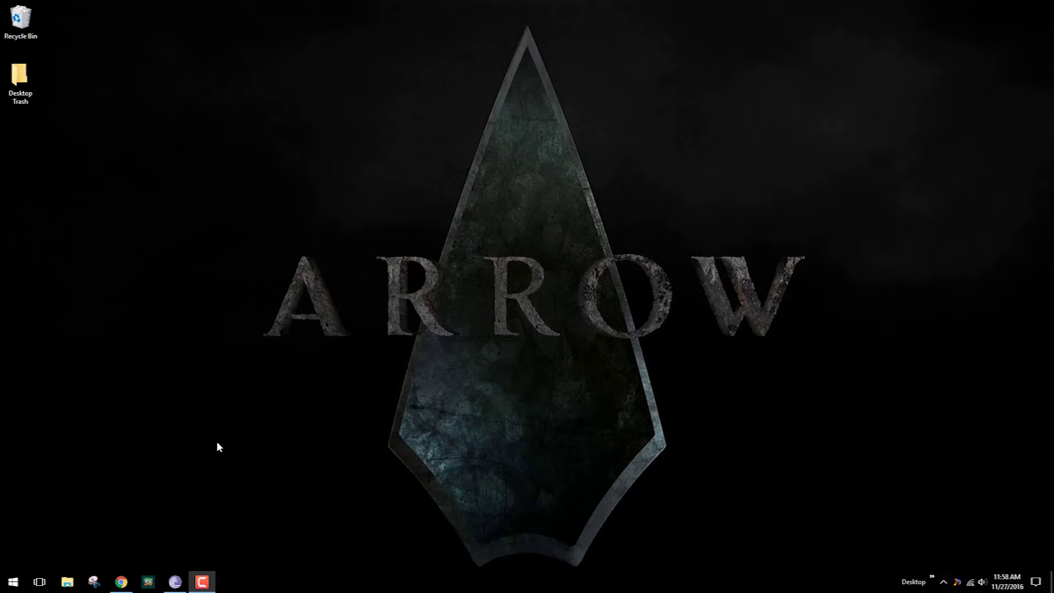
Step: Search Google Play for 'Airstream' and open the AirStream: Stream PC on mobile page
left_click(121, 581)
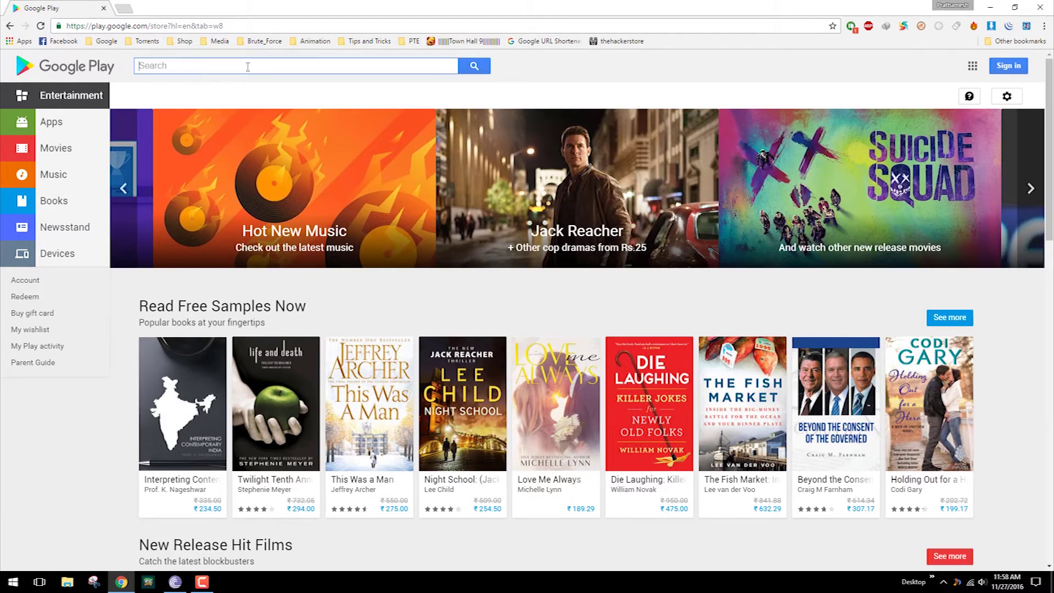
left_click(247, 67)
type("Airstream")
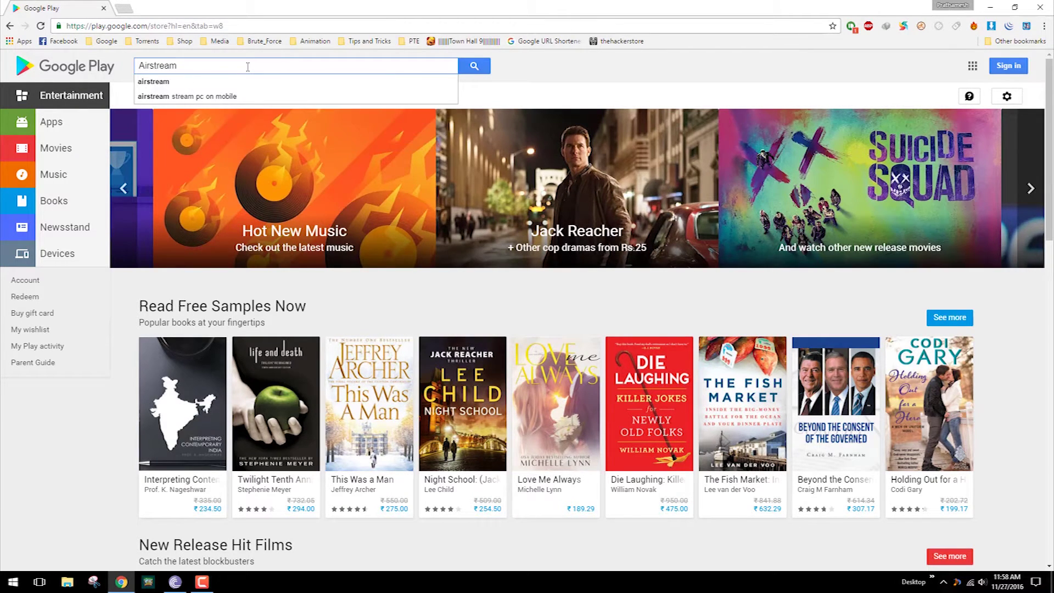
key("Return")
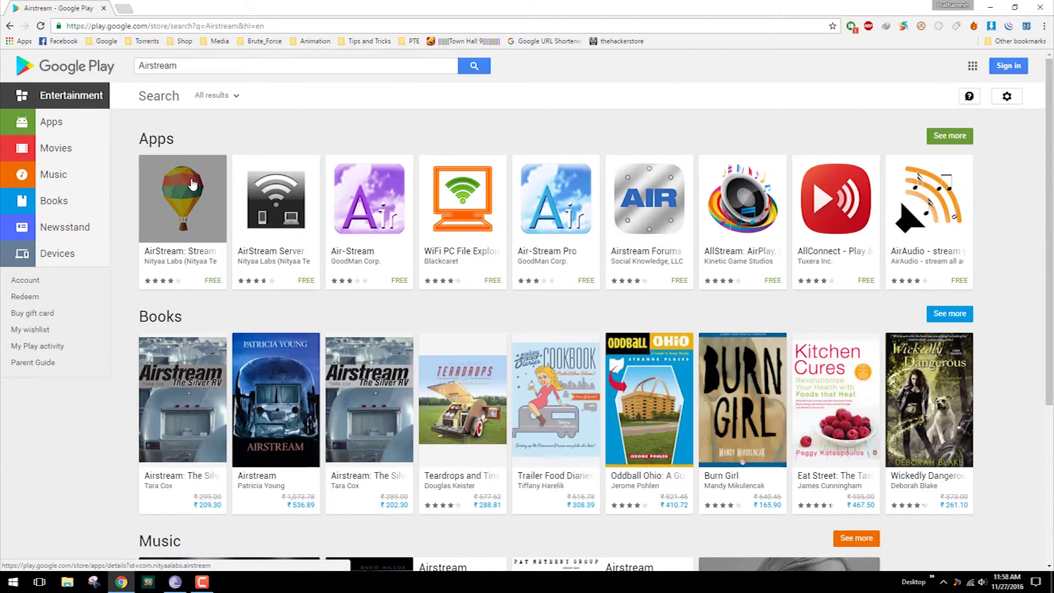
left_click(191, 184)
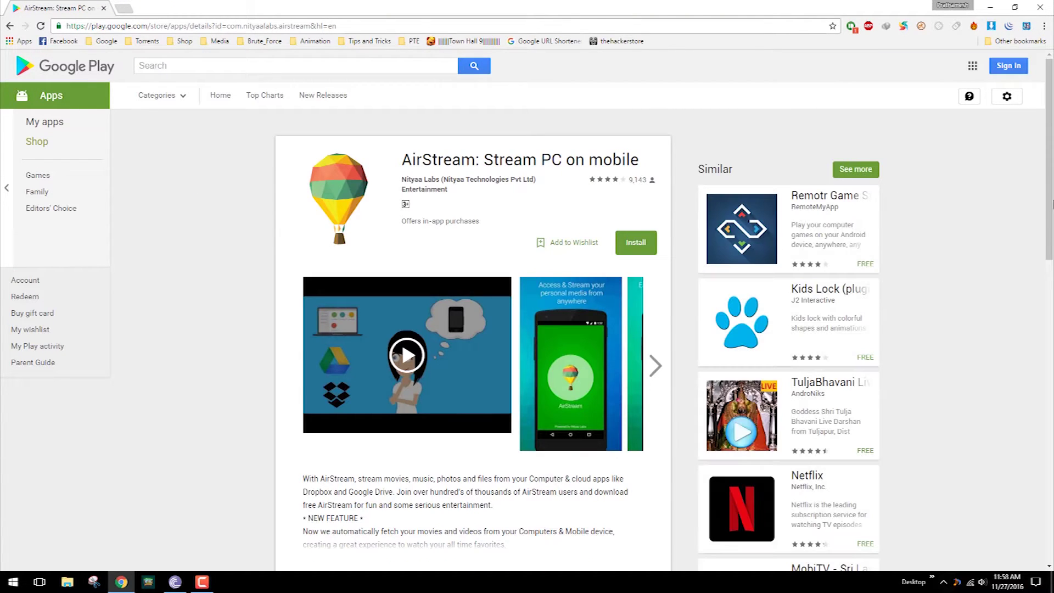
Step: Expand the app's full description and select the Dropbox desktop-client link
scroll(1048, 188, "down", 4)
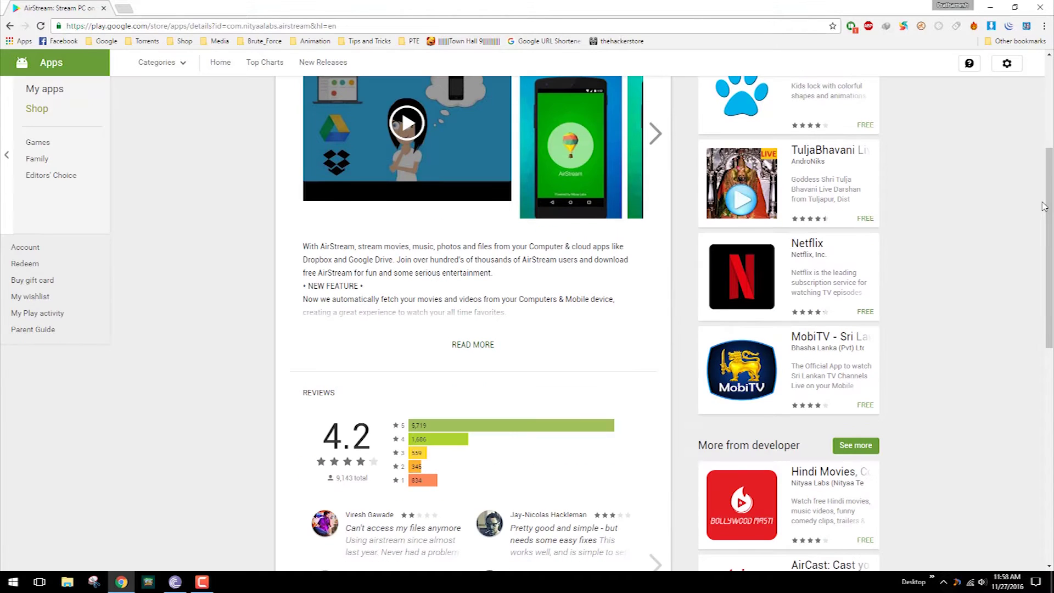
left_click(484, 345)
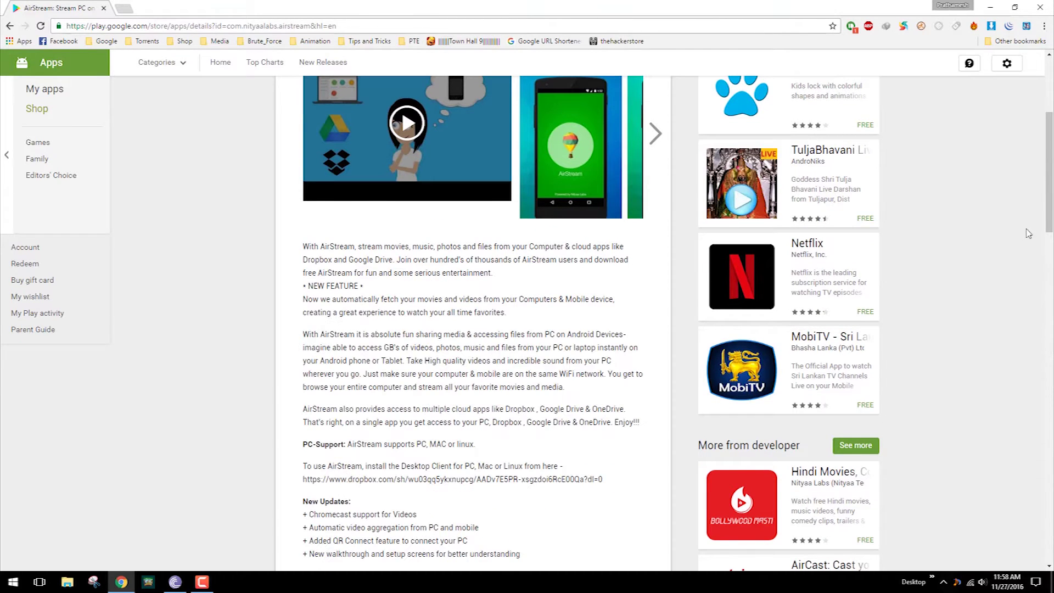
scroll(1049, 175, "down", 4)
left_click_drag(618, 242, 304, 238)
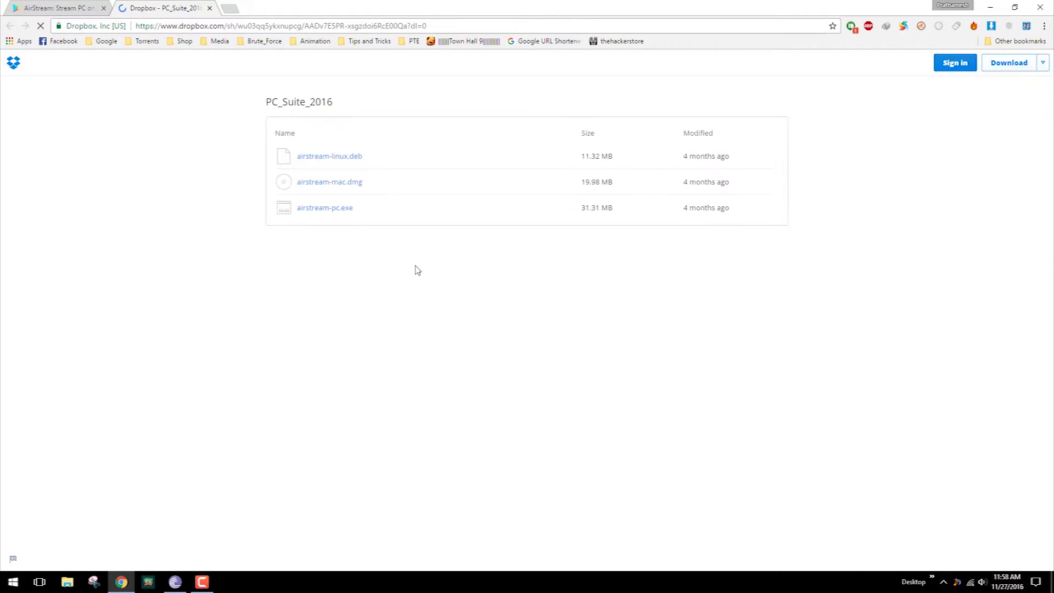
Step: Download airstream-pc.exe (31.31 MB) from the PC_Suite_2016 Dropbox folder and launch its installer
left_click(339, 217)
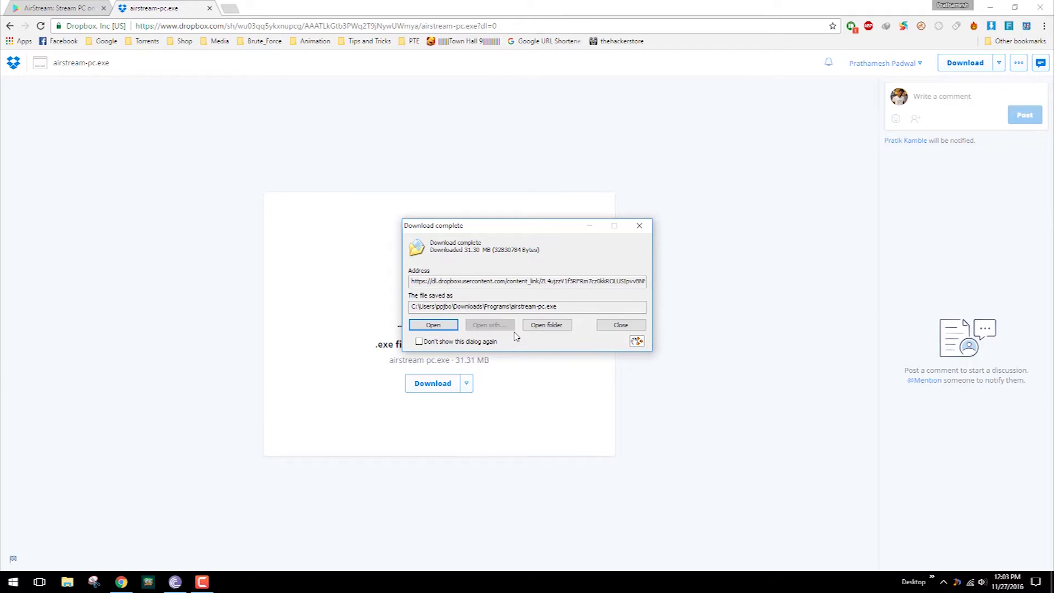
left_click(442, 326)
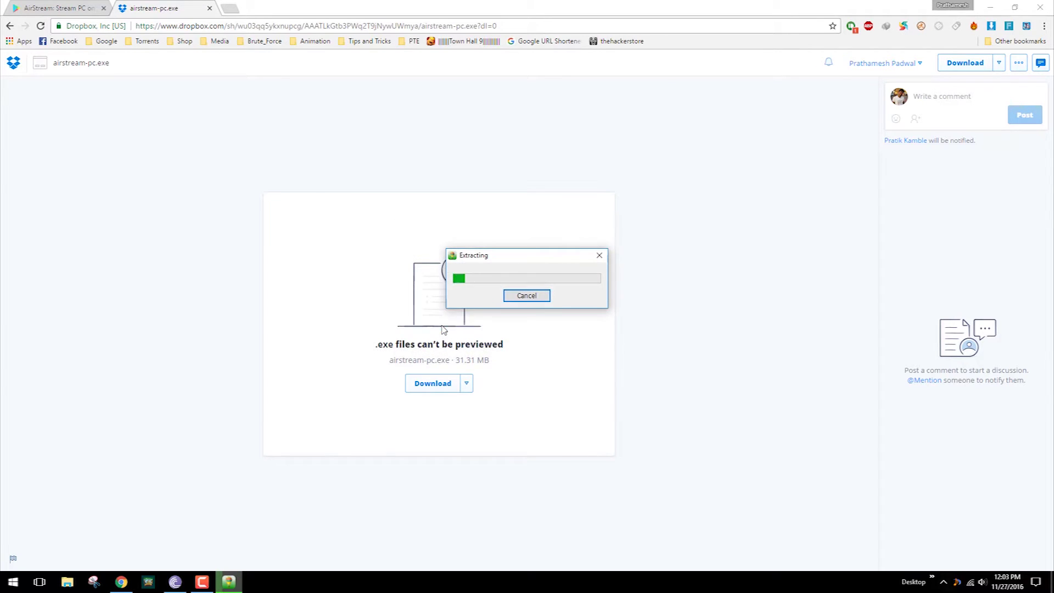
left_click(1046, 7)
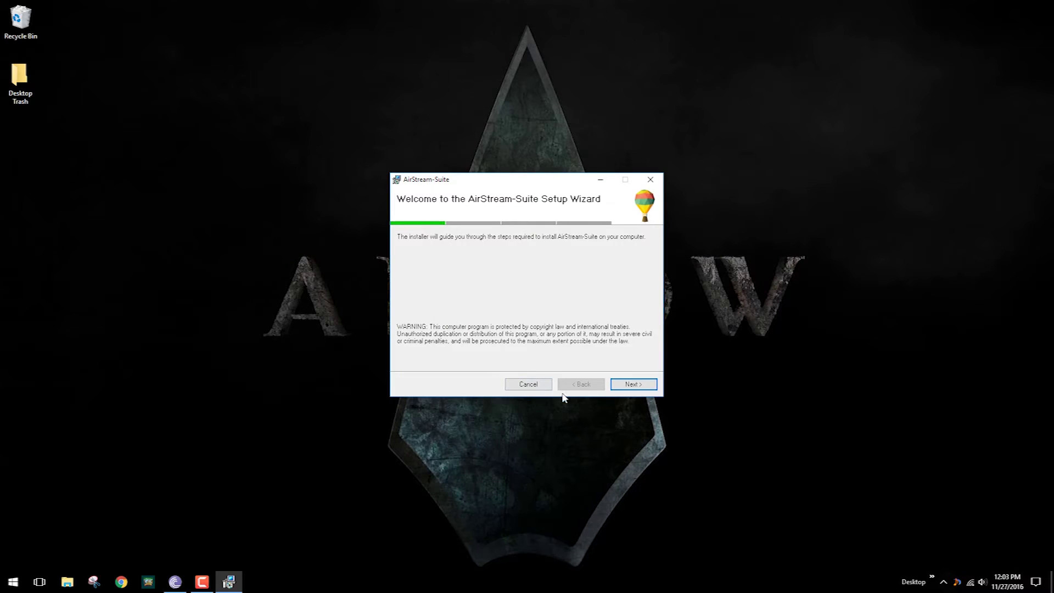
Step: Install AirStream-Suite to the default folder and launch it when setup finishes
left_click(616, 385)
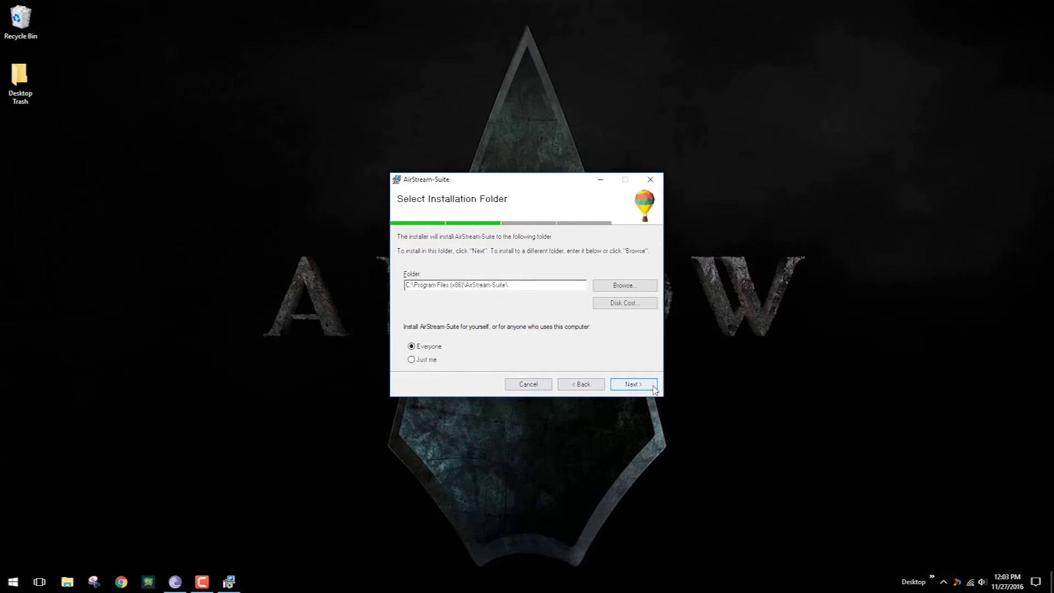
left_click(642, 387)
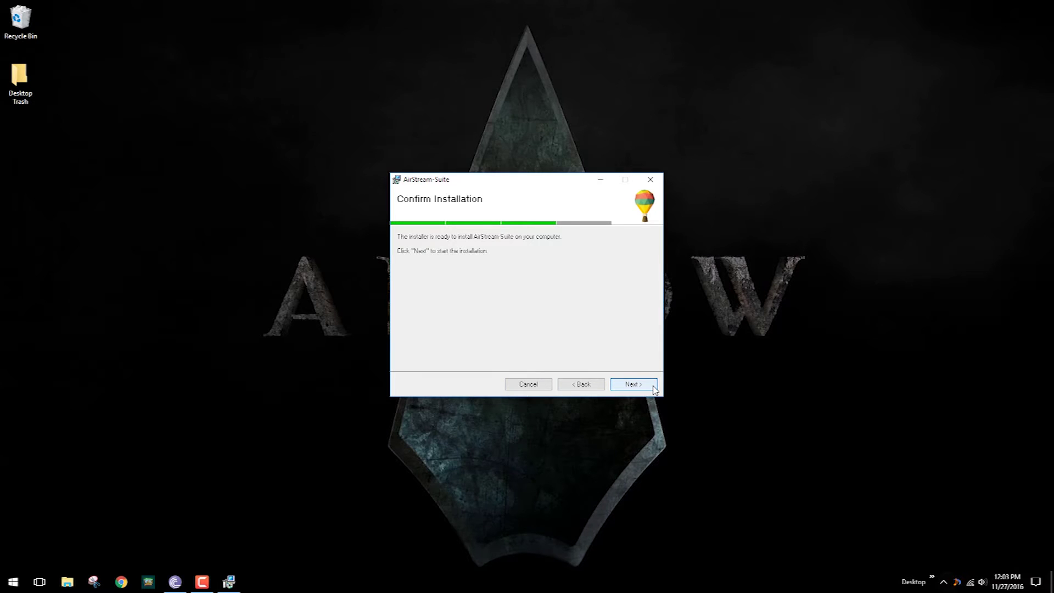
left_click(653, 387)
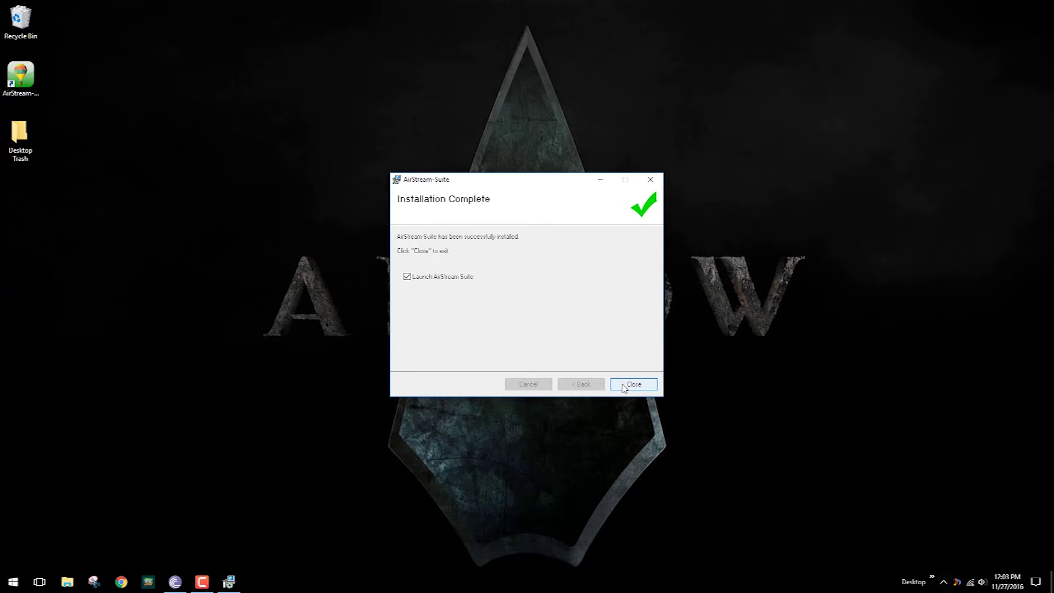
left_click(633, 384)
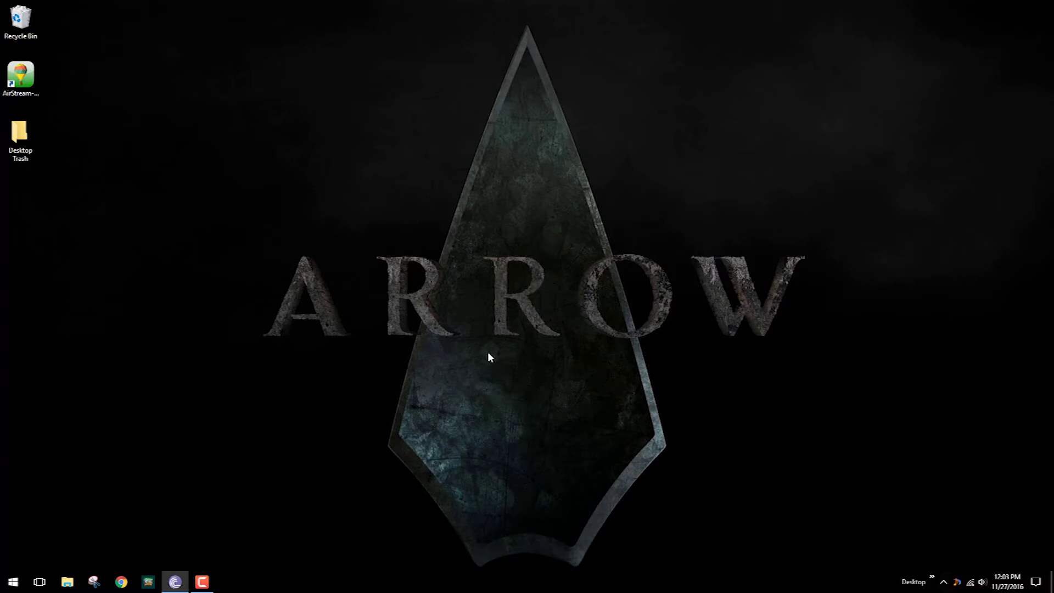
right_click(367, 214)
right_click(264, 167)
left_click(293, 216)
right_click(943, 580)
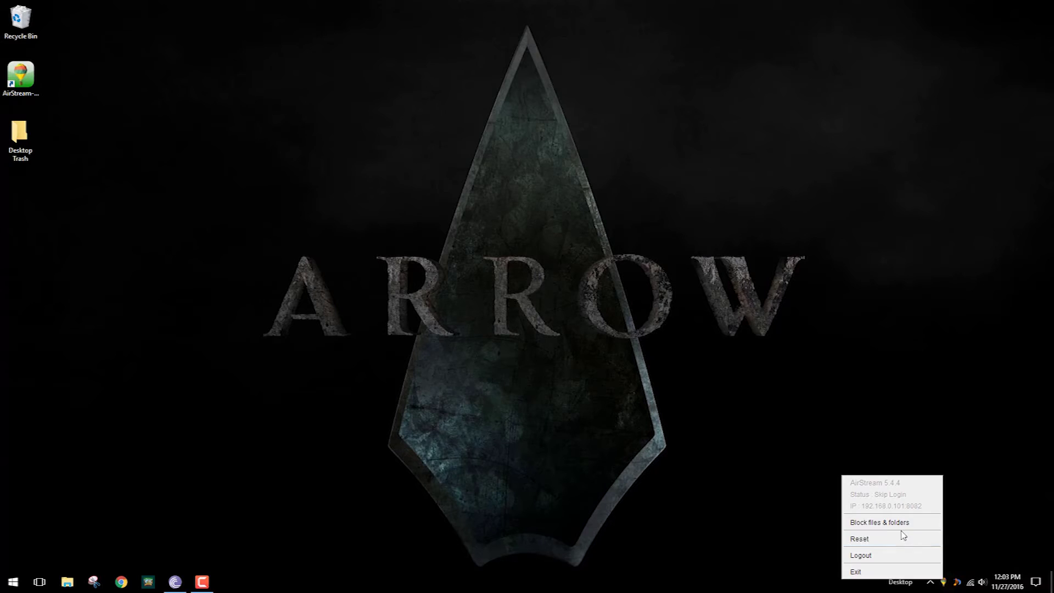
left_click(691, 433)
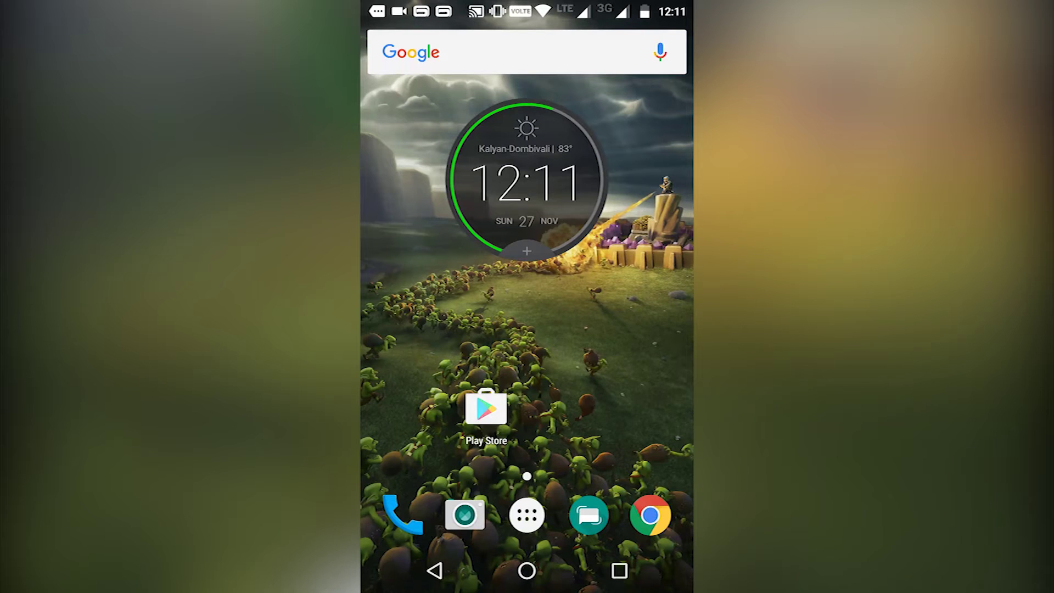
Step: Search the phone's Play Store for 'airstream' and install it, accepting the requested permissions
left_click(486, 408)
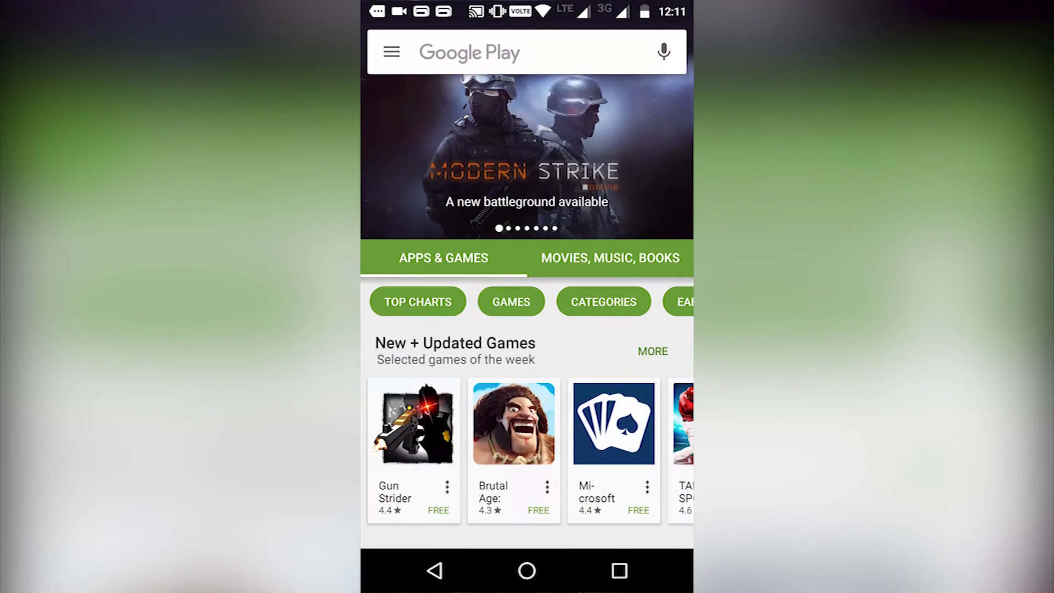
left_click(494, 52)
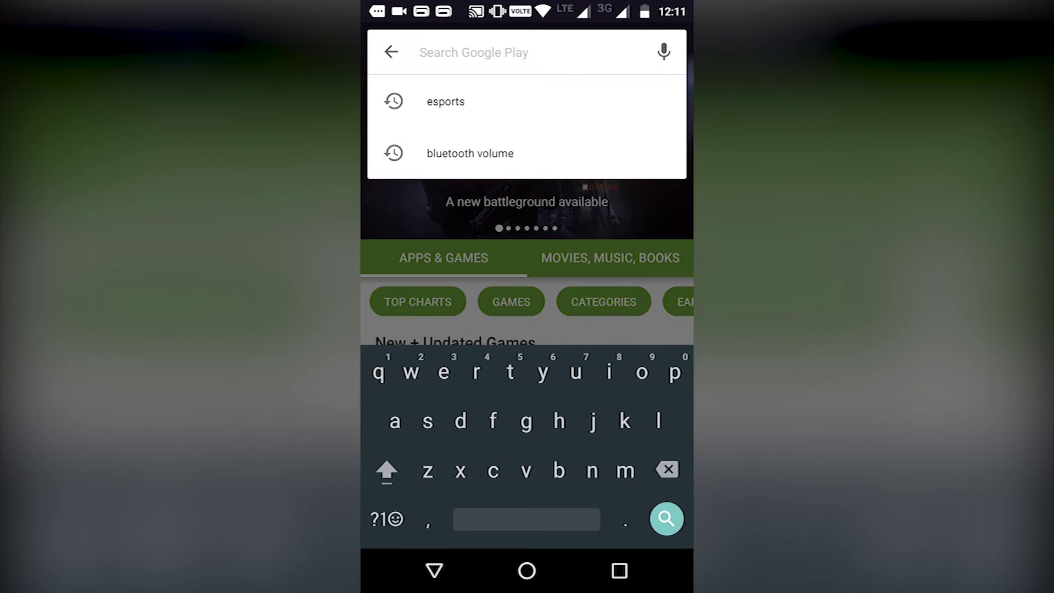
type("airstream")
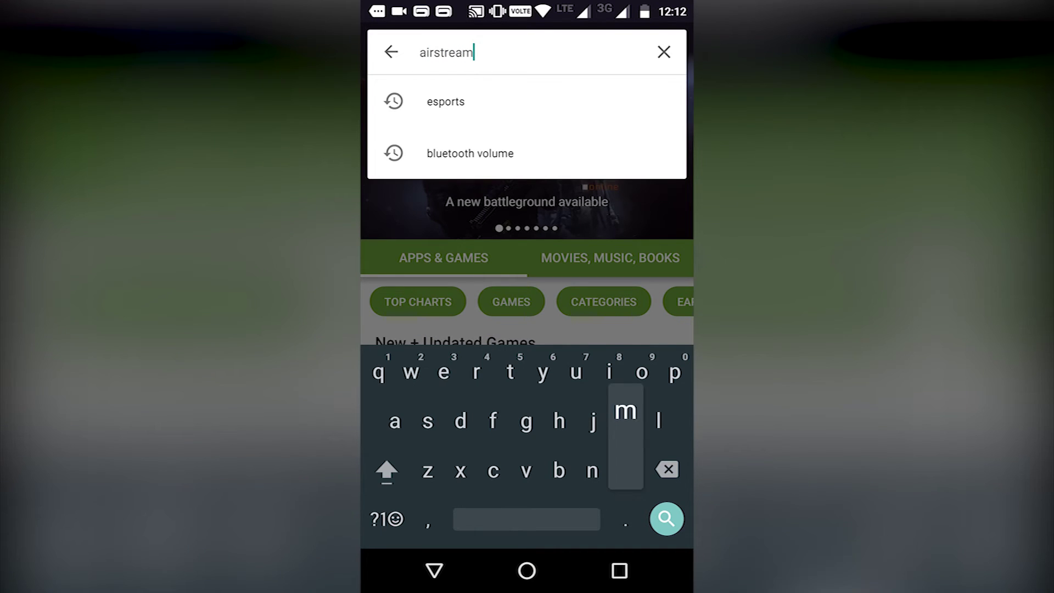
key("Return")
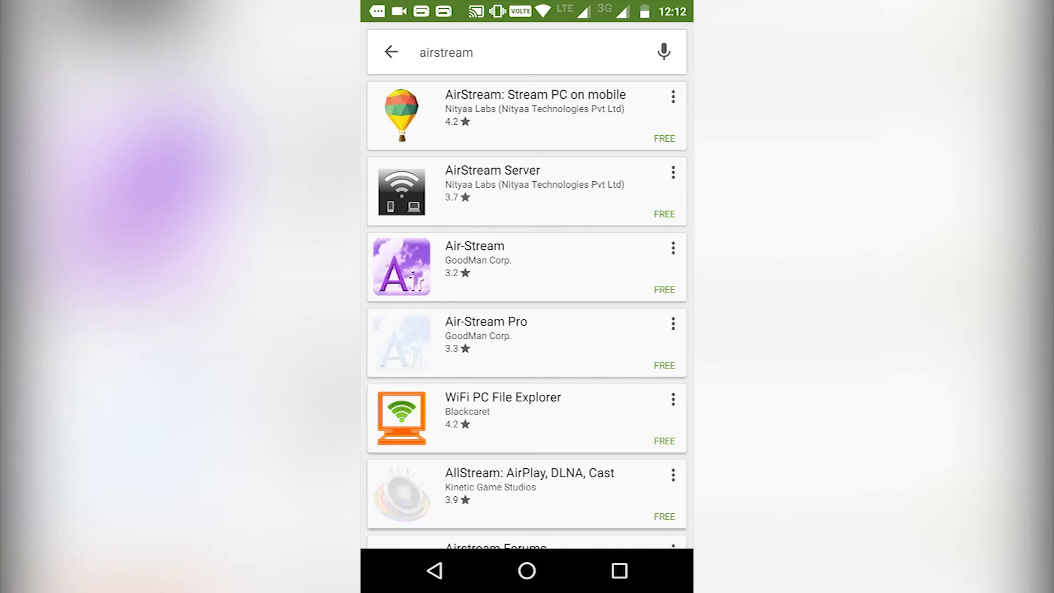
left_click(672, 97)
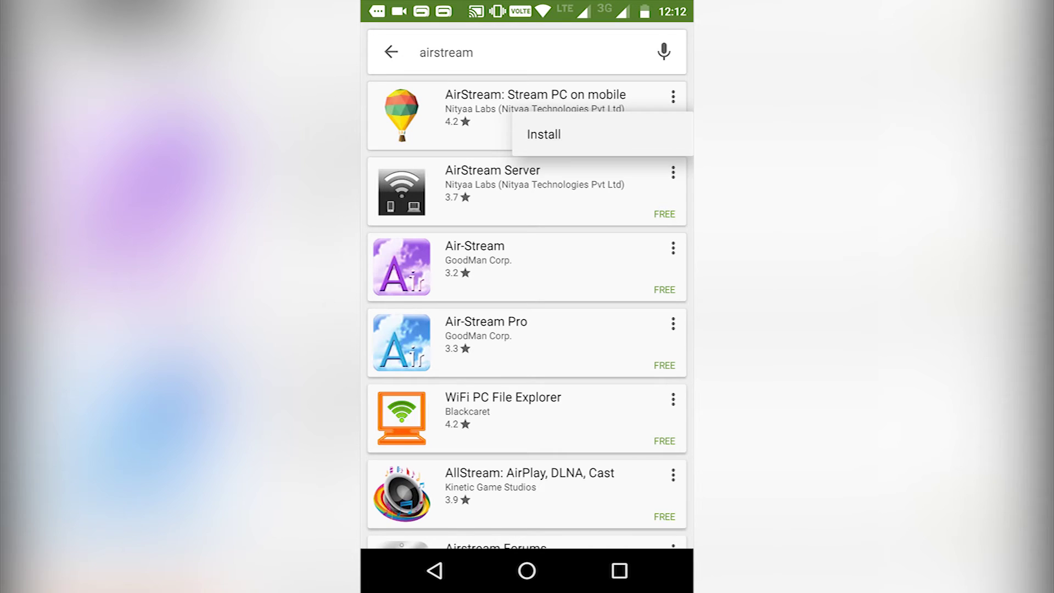
left_click(543, 132)
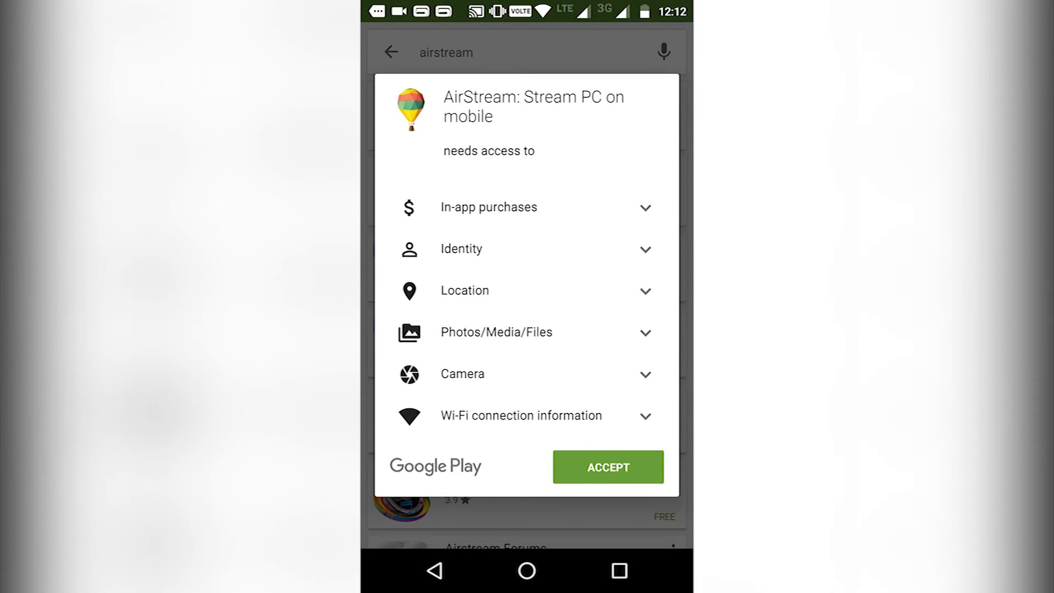
left_click(607, 466)
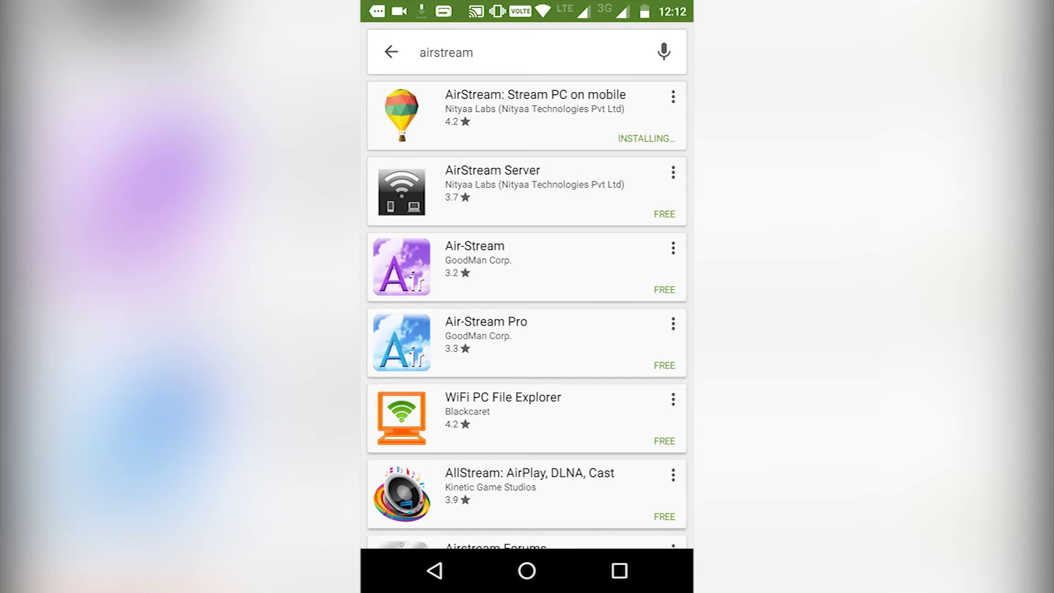
Step: Open the AirStream: Stream PC on mobile details page and dismiss the toolbox install popup
left_click(535, 116)
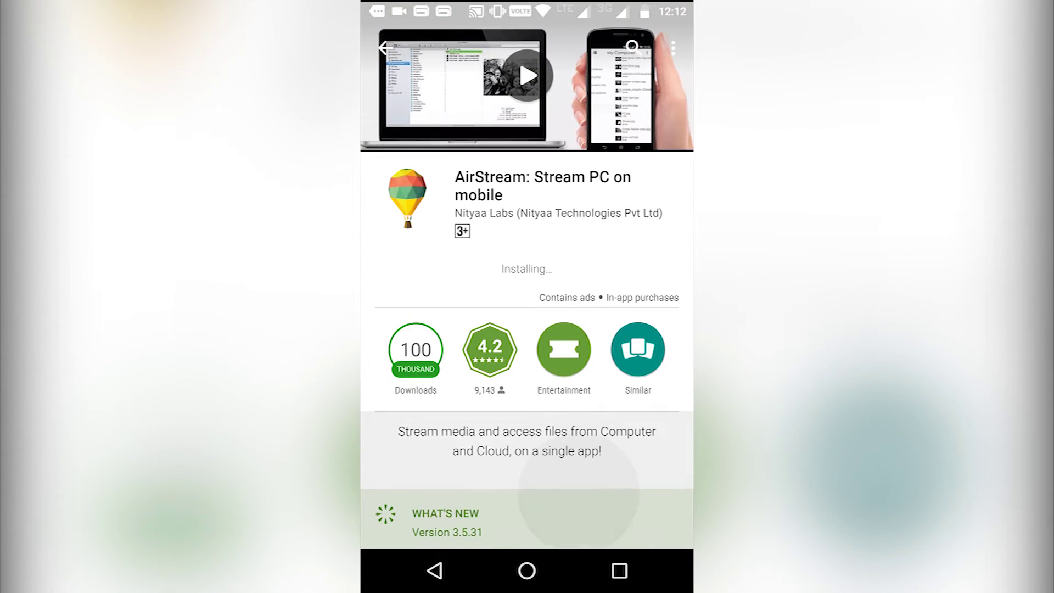
left_click_drag(588, 494, 576, 433)
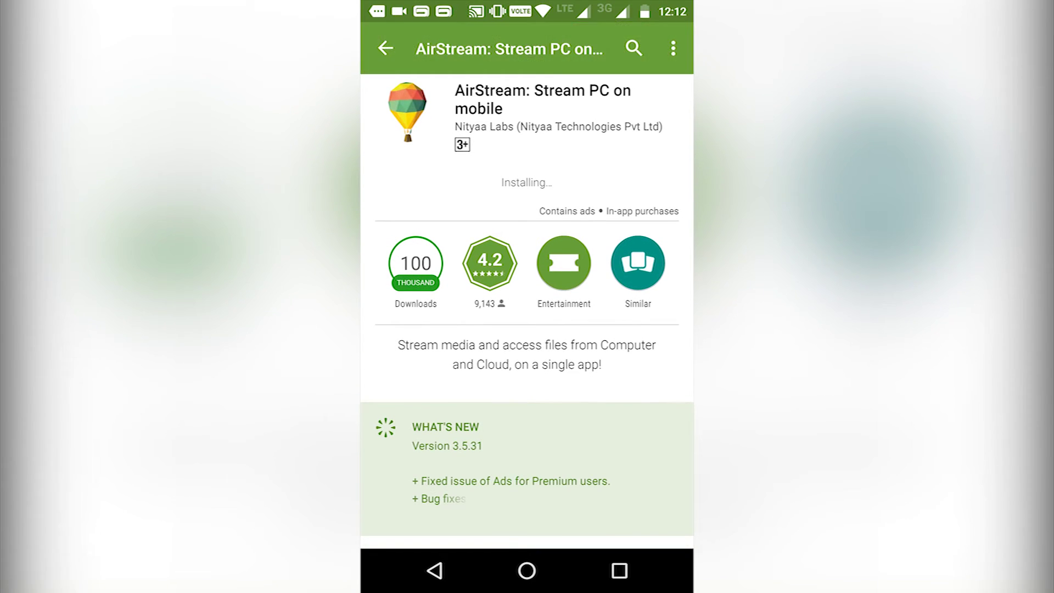
scroll(527, 330, "up", 2)
left_click(420, 442)
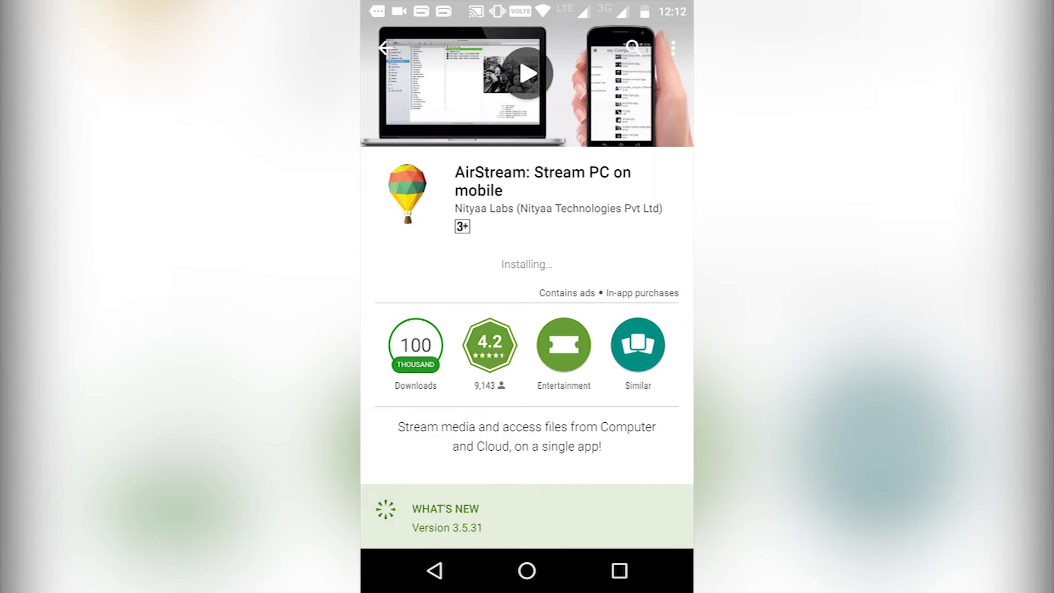
scroll(527, 329, "down", 3)
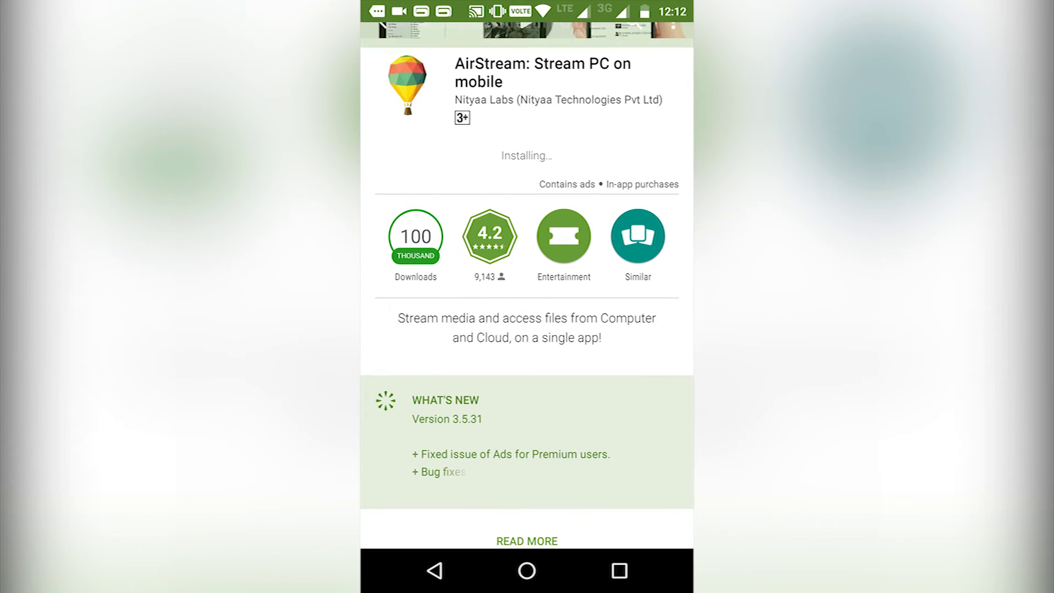
scroll(526, 330, "up", 3)
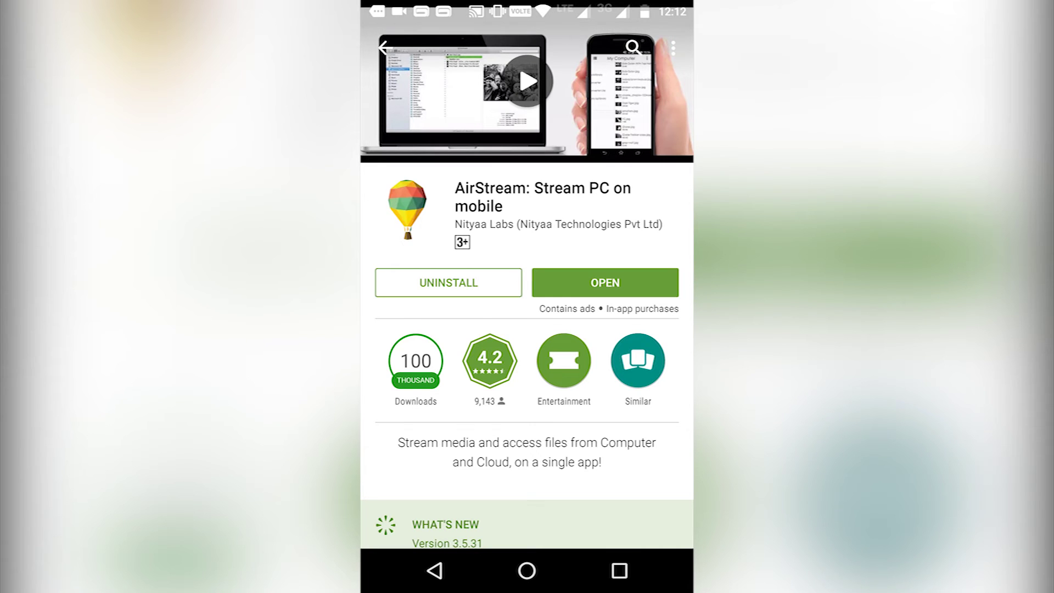
left_click(434, 571)
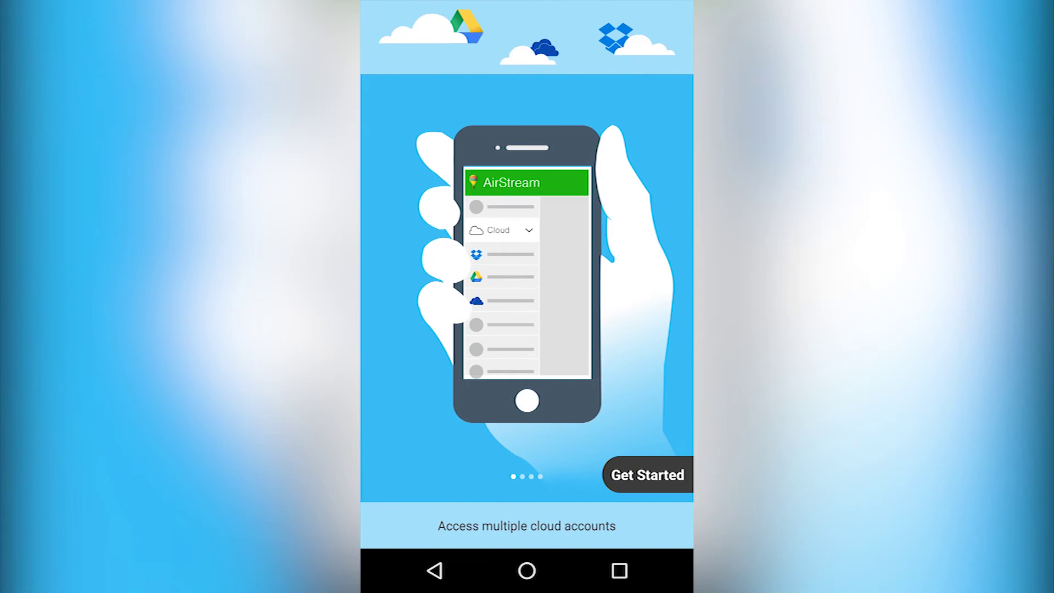
Step: Complete AirStream's Get Started and Setup Computer screens, connecting to AnimoTron-PC
left_click(647, 473)
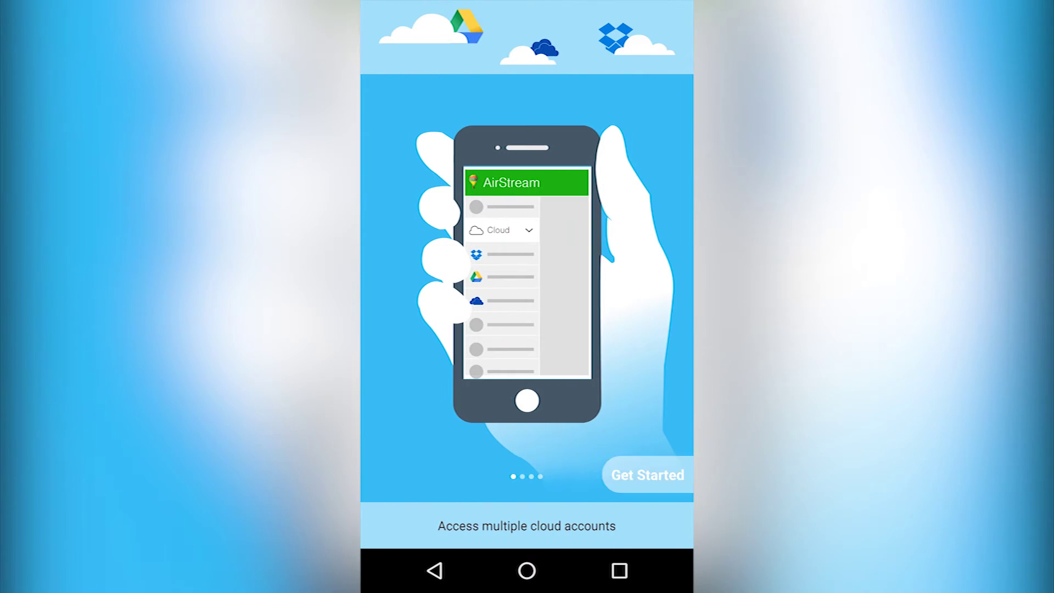
left_click(614, 516)
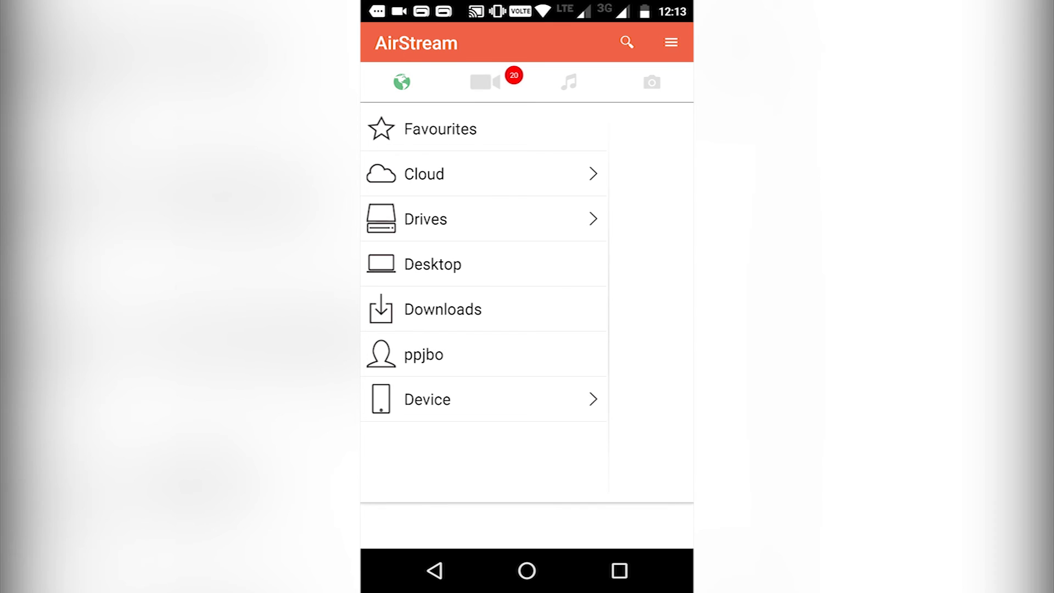
Step: Expand Drives, look into Local Disk (F:), then go back and browse Local Disk (E:)
left_click(425, 219)
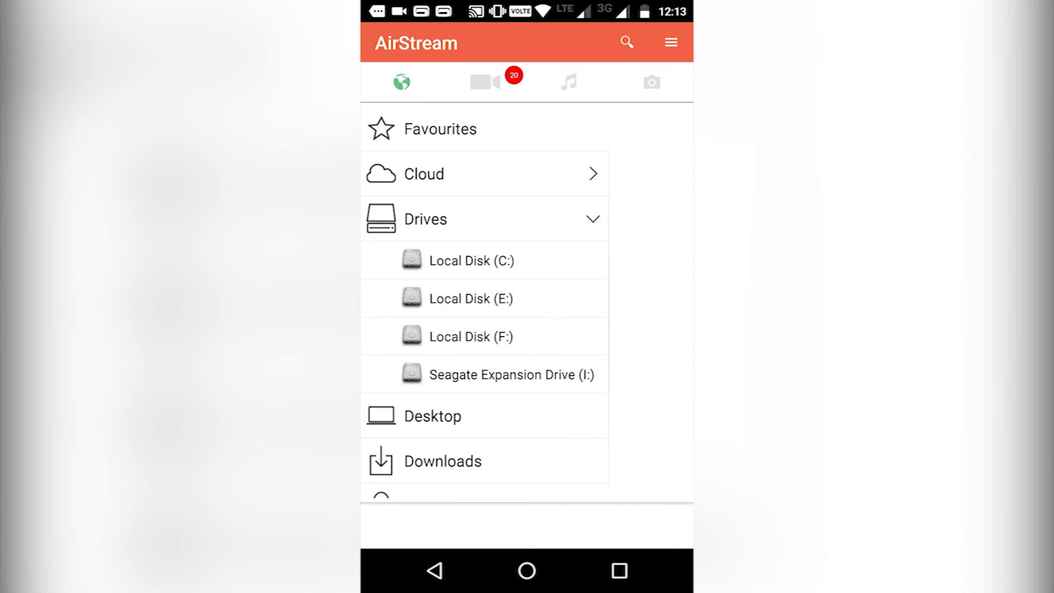
left_click(471, 336)
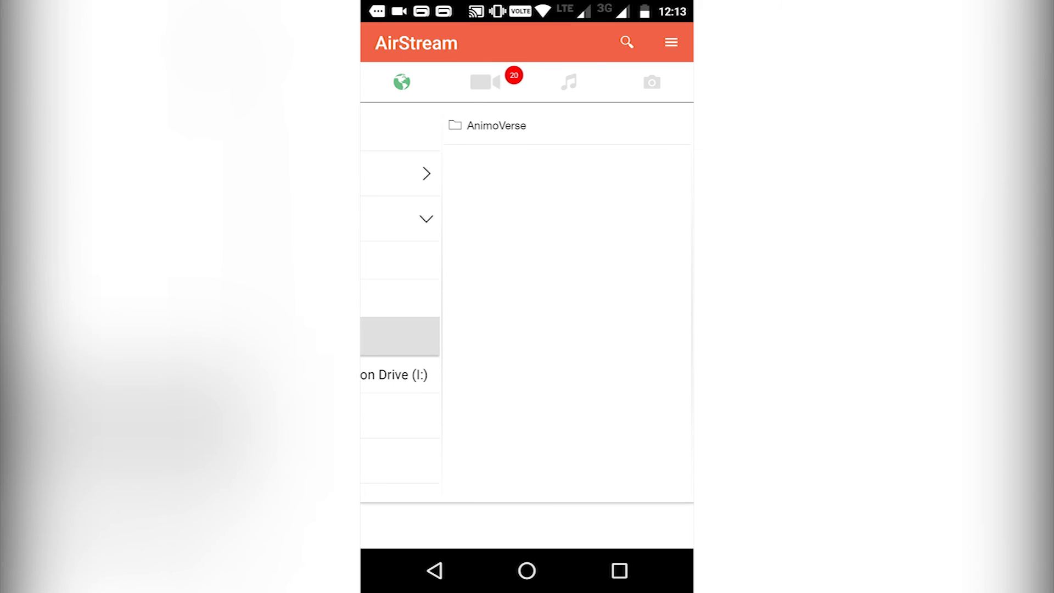
left_click_drag(455, 274, 621, 275)
left_click(471, 298)
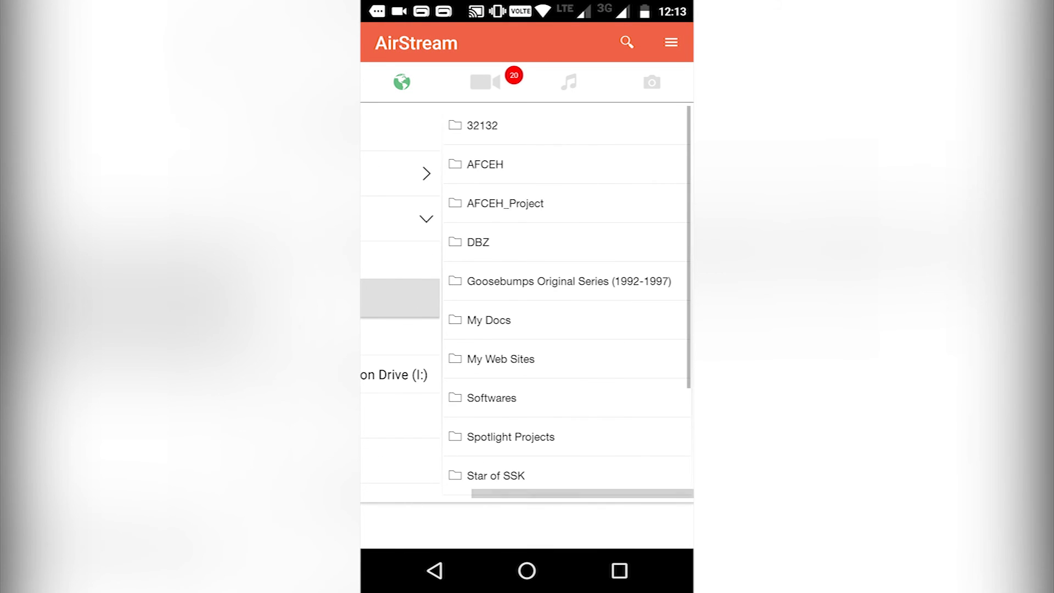
scroll(565, 302, "down", 1)
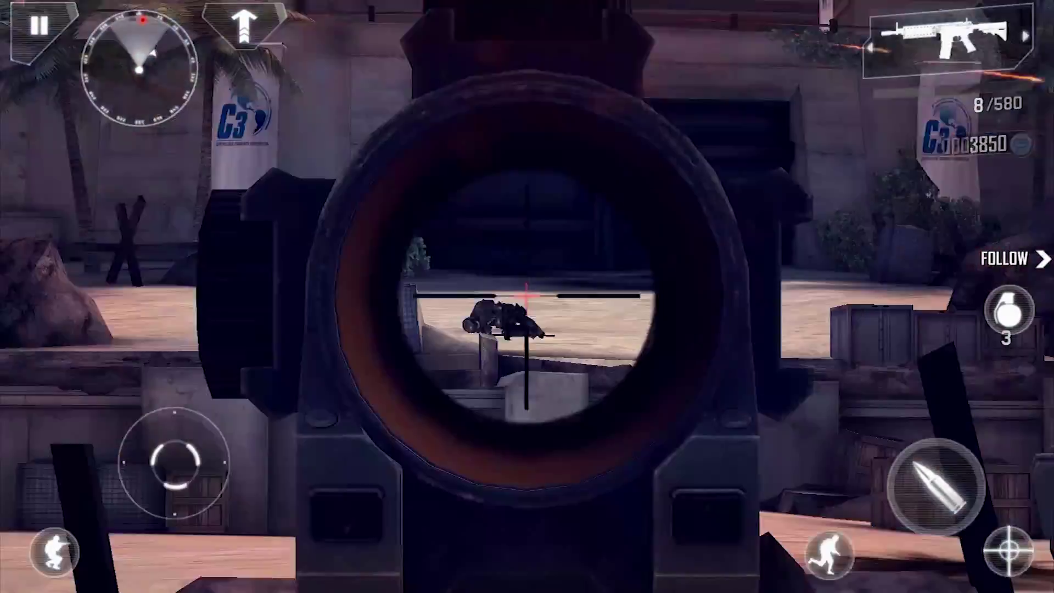